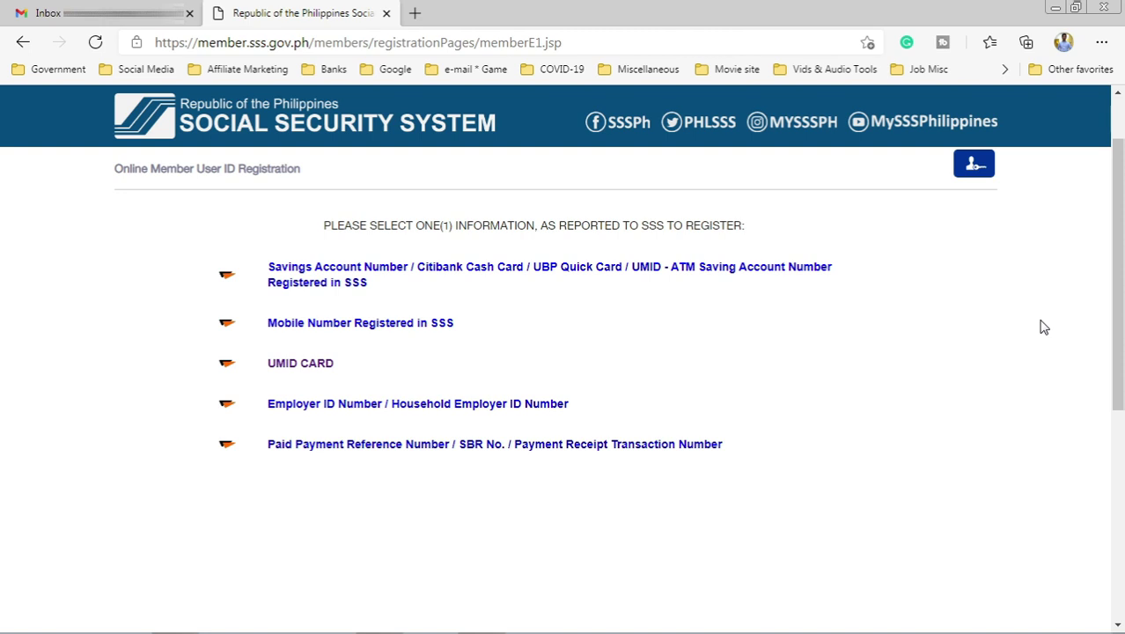
# Choose UMID card registration and fill in the member's CRN/SS number, email address and email confirmation.
pyautogui.click(299, 367)
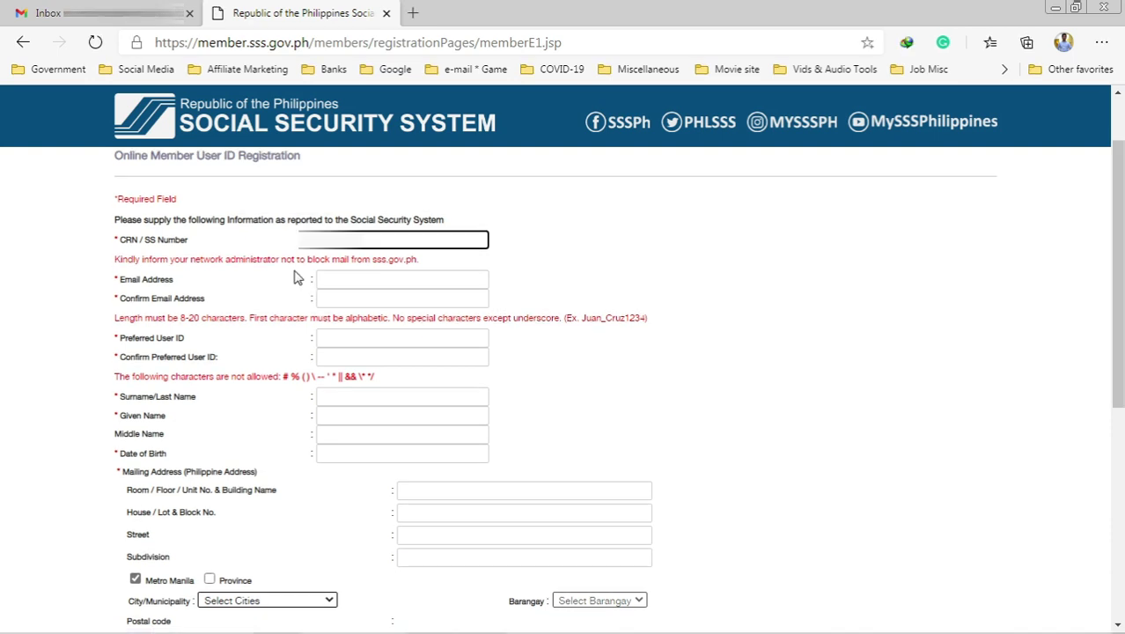
pyautogui.press('Tab')
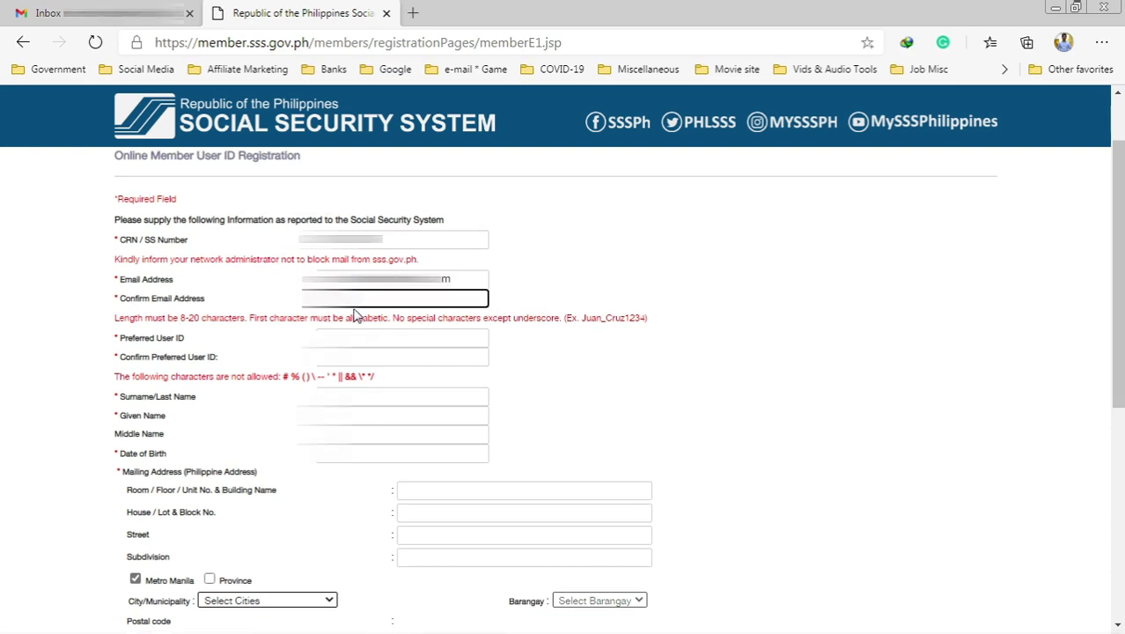
pyautogui.hotkey('ctrl', 'v')
pyautogui.press('Tab')
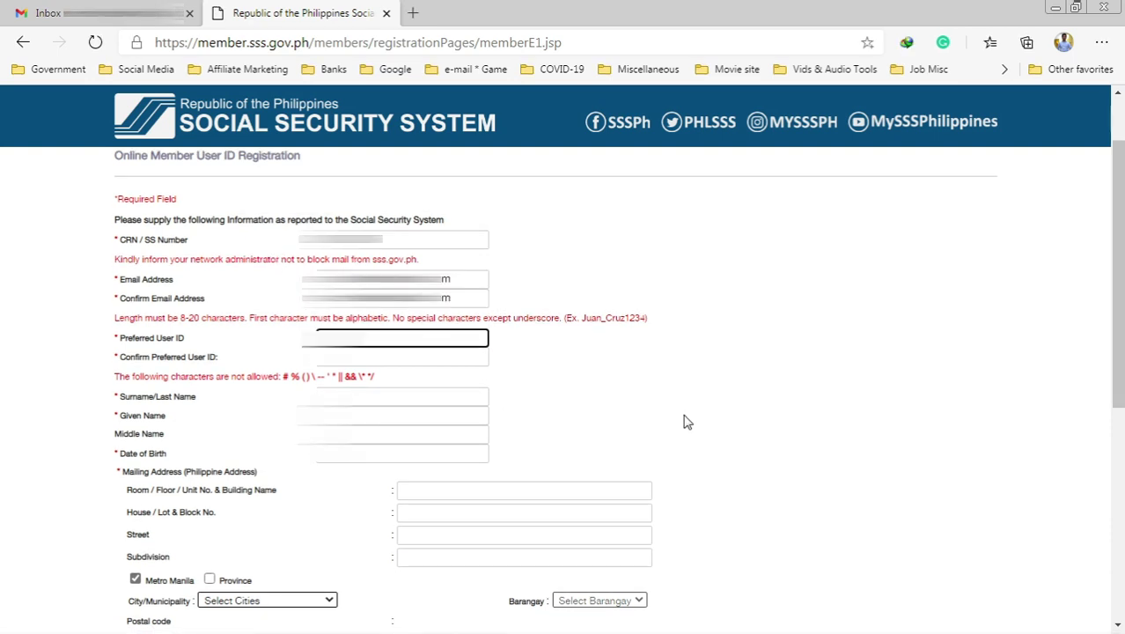
# Enter the member's preferred user ID and repeat it in the confirmation field.
pyautogui.hotkey('ctrl', 'v')
pyautogui.write('123')
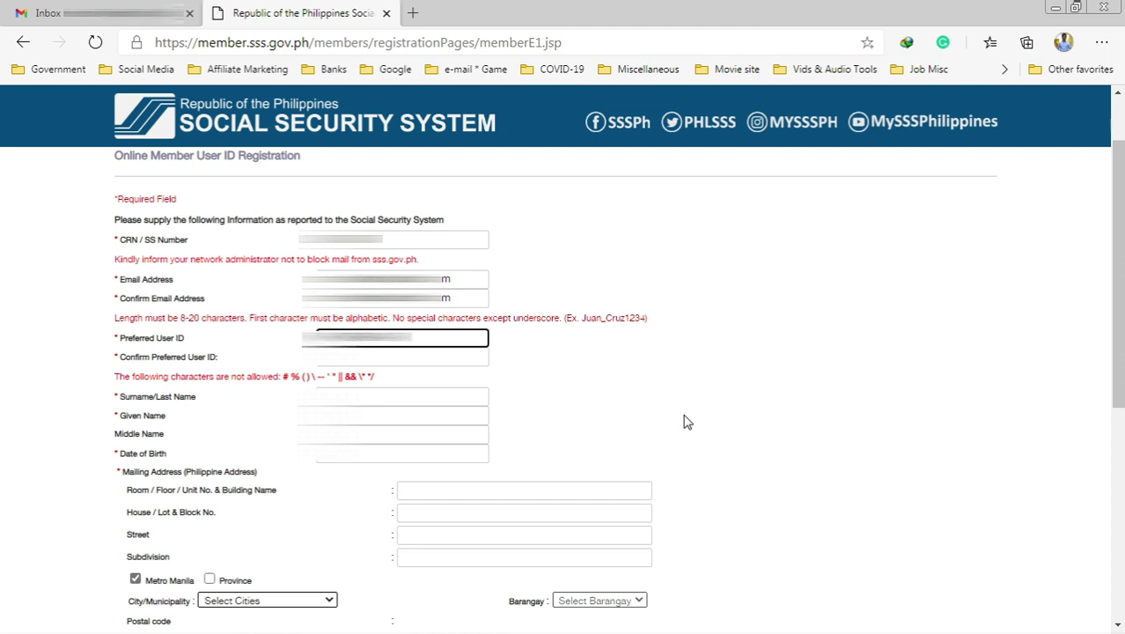
pyautogui.write('4')
pyautogui.press('Tab')
pyautogui.moveTo(450, 331); pyautogui.dragTo(280, 344)
pyautogui.hotkey('ctrl', 'c')
pyautogui.click(325, 356)
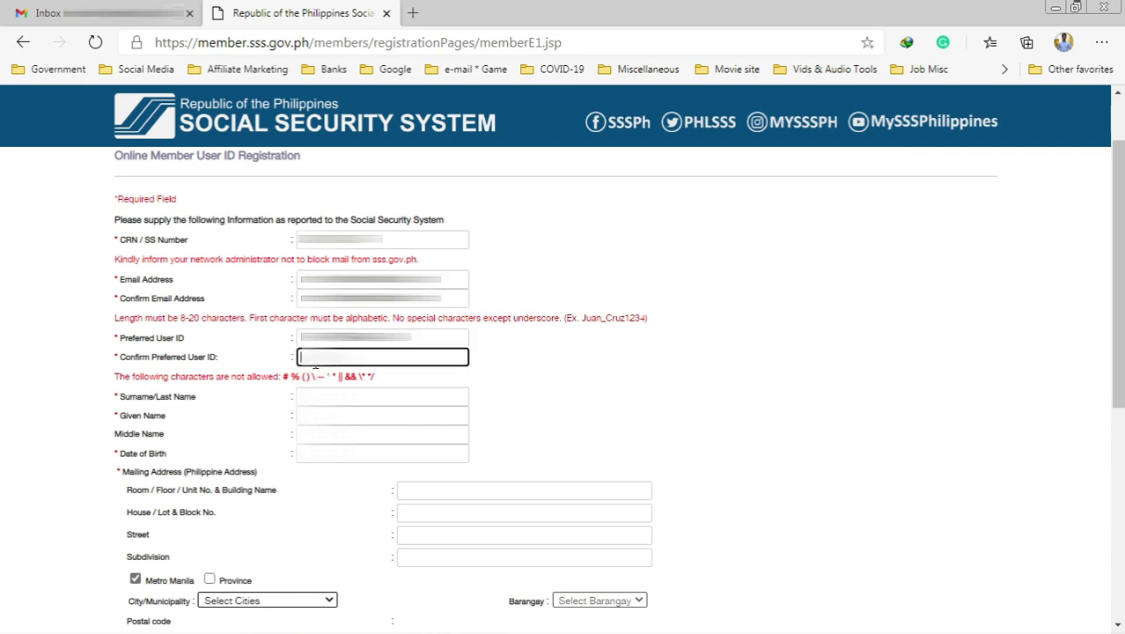
pyautogui.hotkey('ctrl', 'v')
pyautogui.click(718, 390)
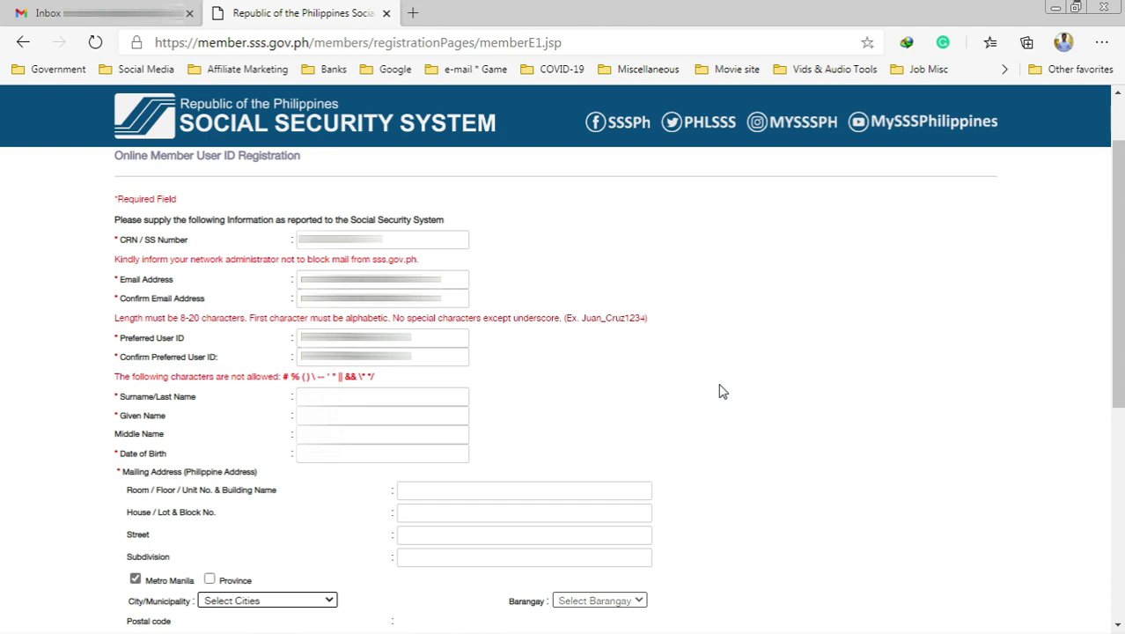
# Fill in the member's surname, given name, middle name and date of birth.
pyautogui.press('Tab')
pyautogui.write('SURNAME')
pyautogui.click(439, 417)
pyautogui.write('GIVENNAME')
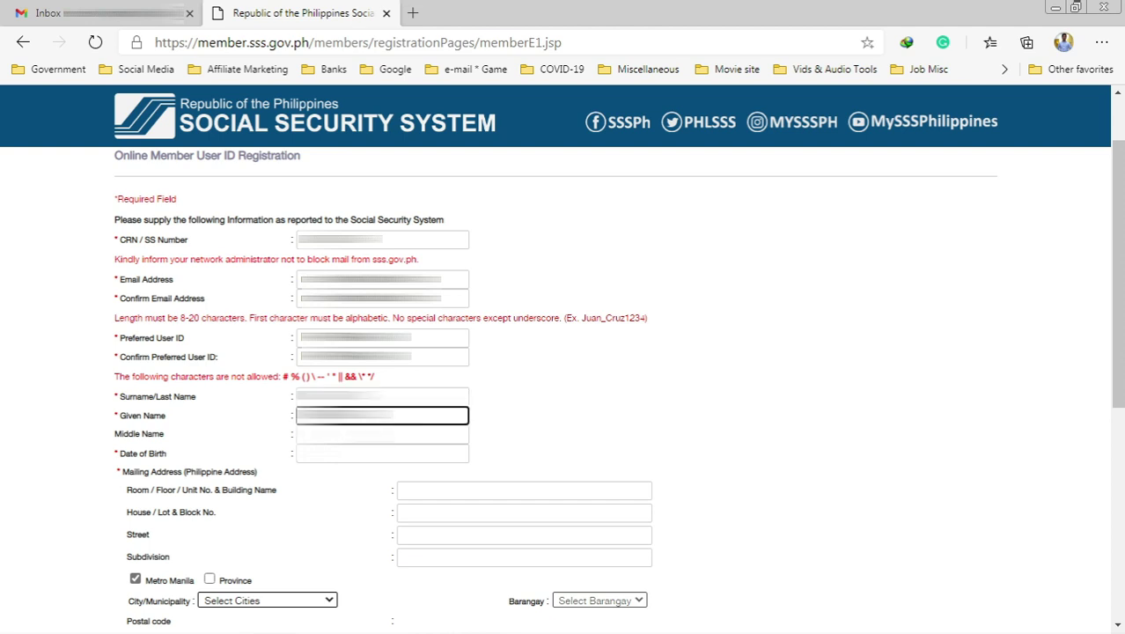
pyautogui.press('Tab')
pyautogui.write('CABAGUAN')
pyautogui.click(735, 424)
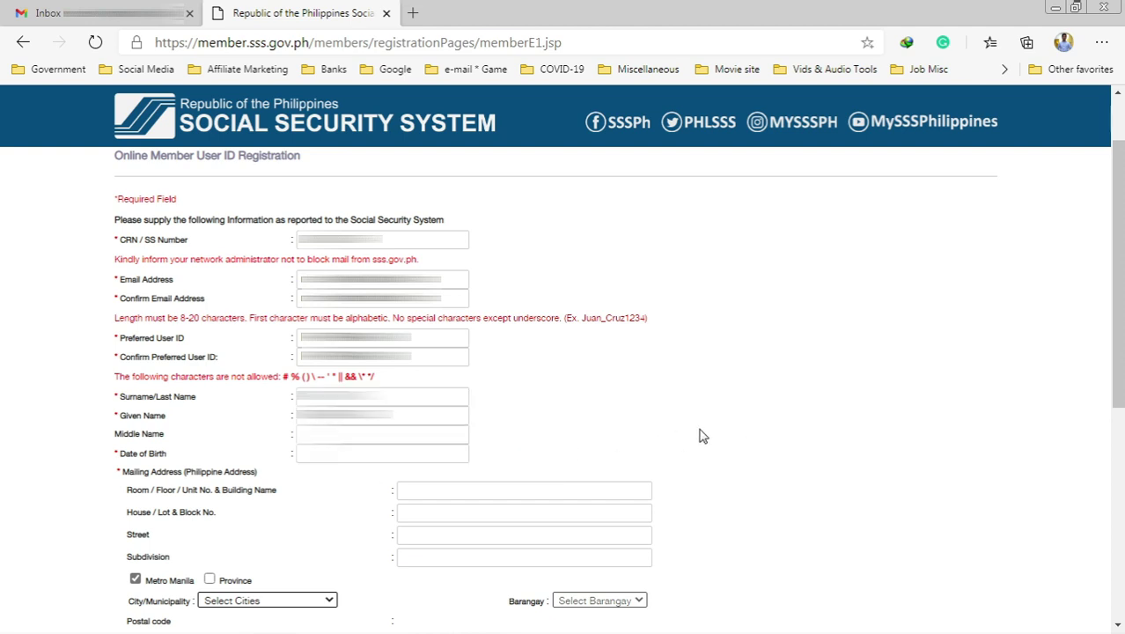
pyautogui.click(409, 444)
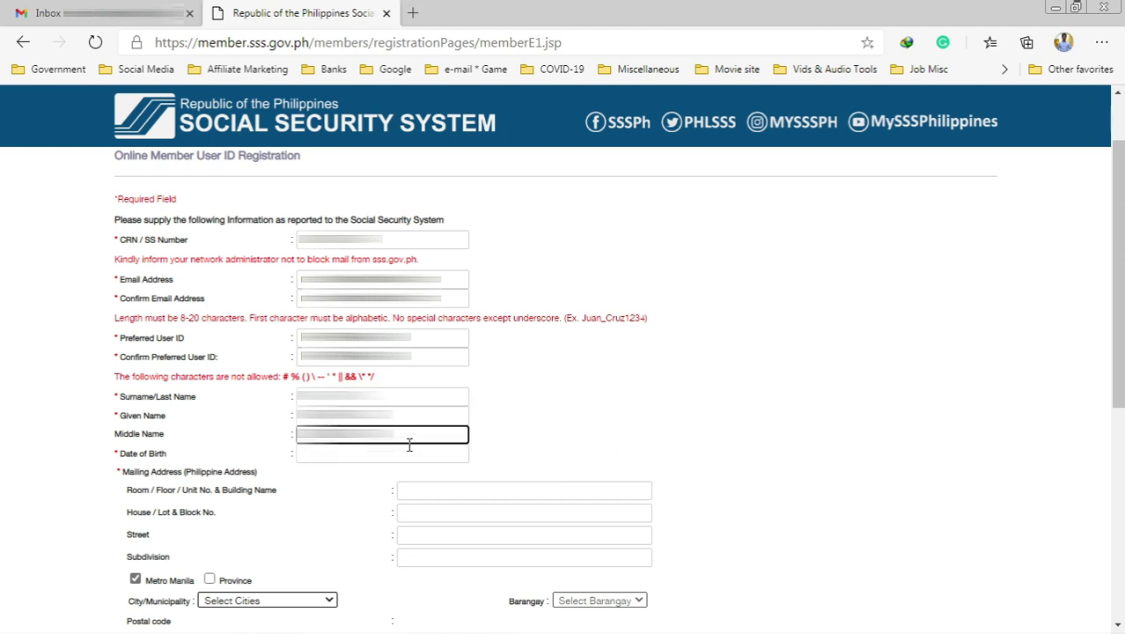
pyautogui.click(330, 466)
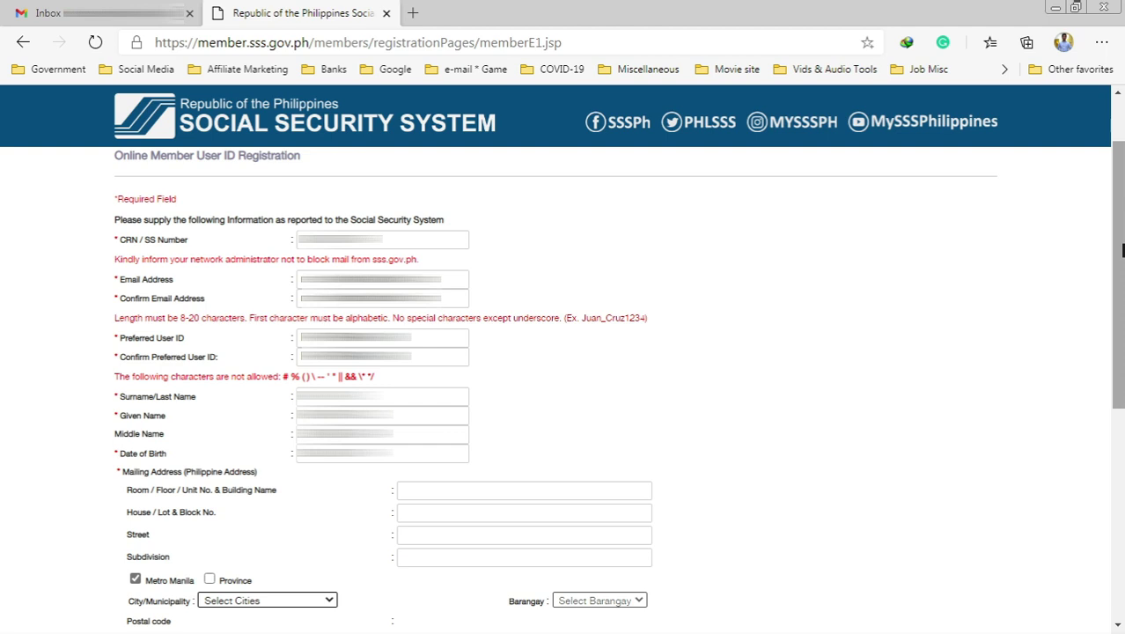
# Switch the mailing address from Metro Manila to Province and choose the member's province, city and barangay.
pyautogui.scroll(-3, 1000, 378)
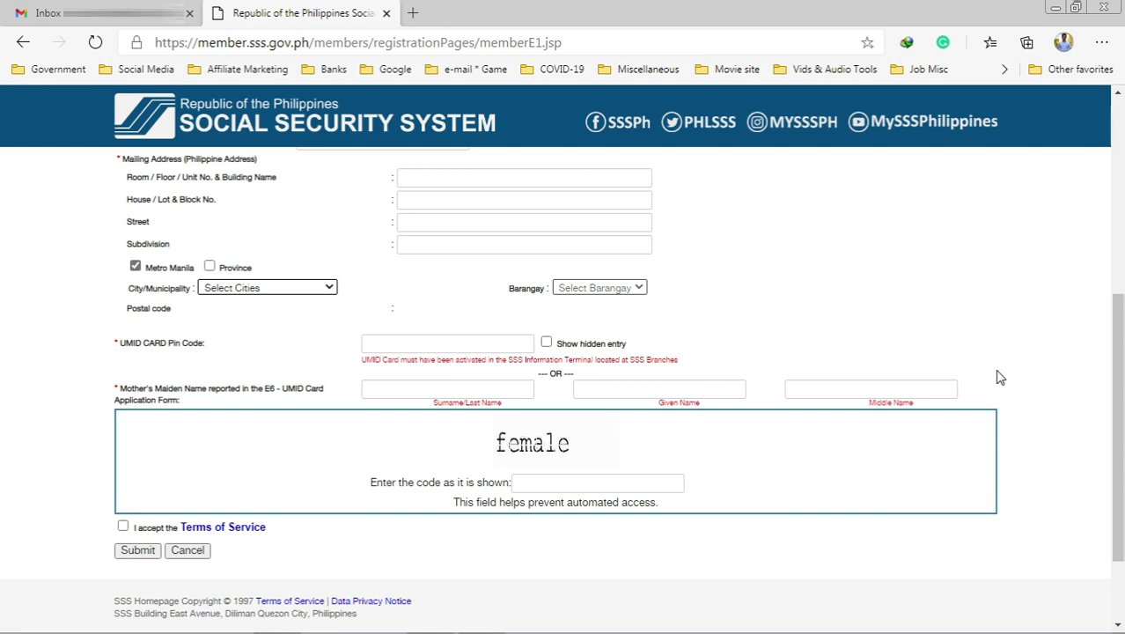
pyautogui.click(209, 268)
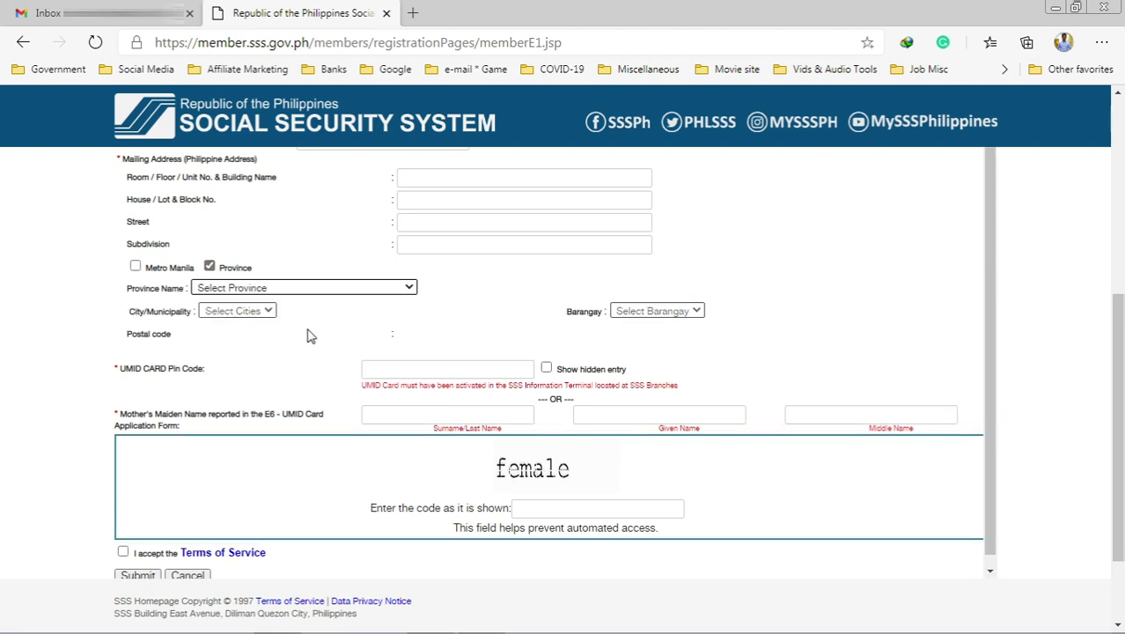
pyautogui.click(315, 288)
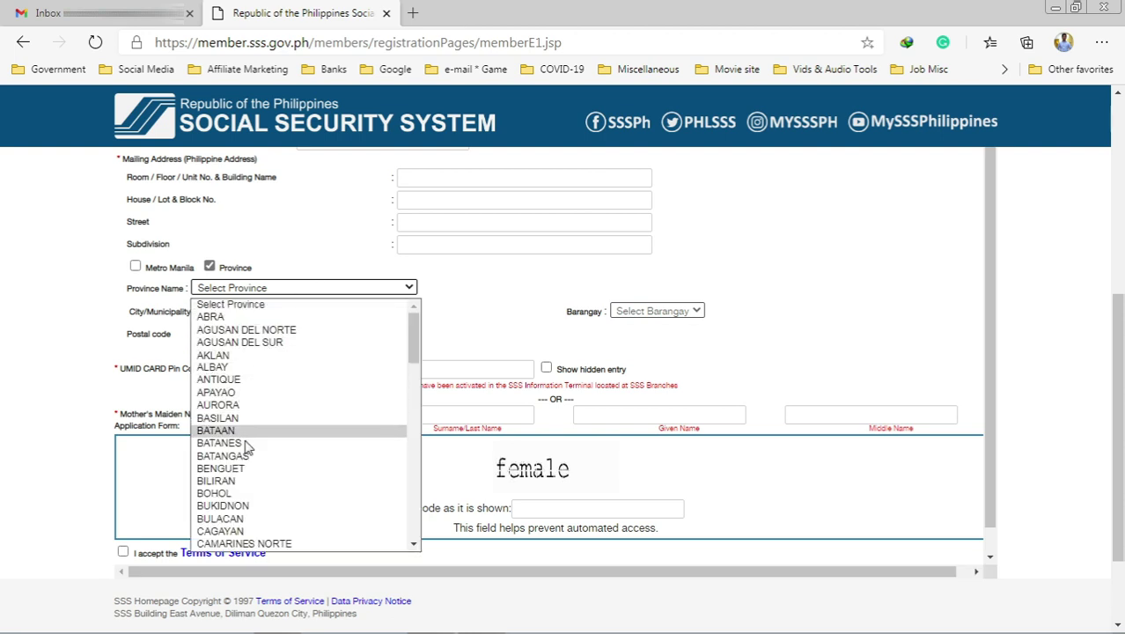
pyautogui.scroll(-1, 251, 456)
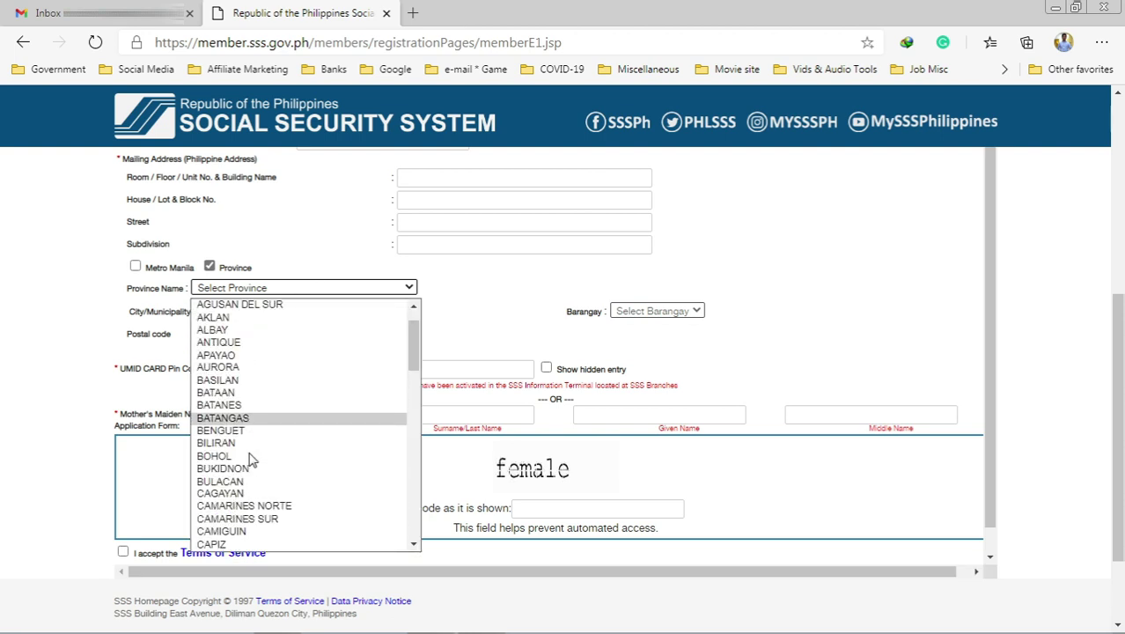
pyautogui.click(244, 481)
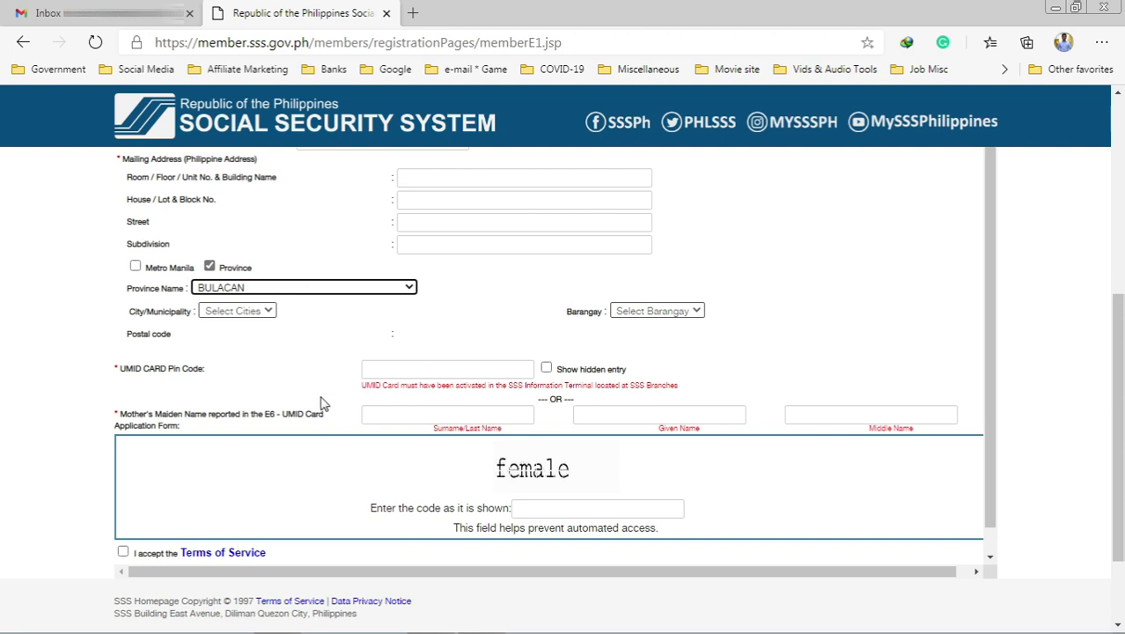
pyautogui.click(317, 312)
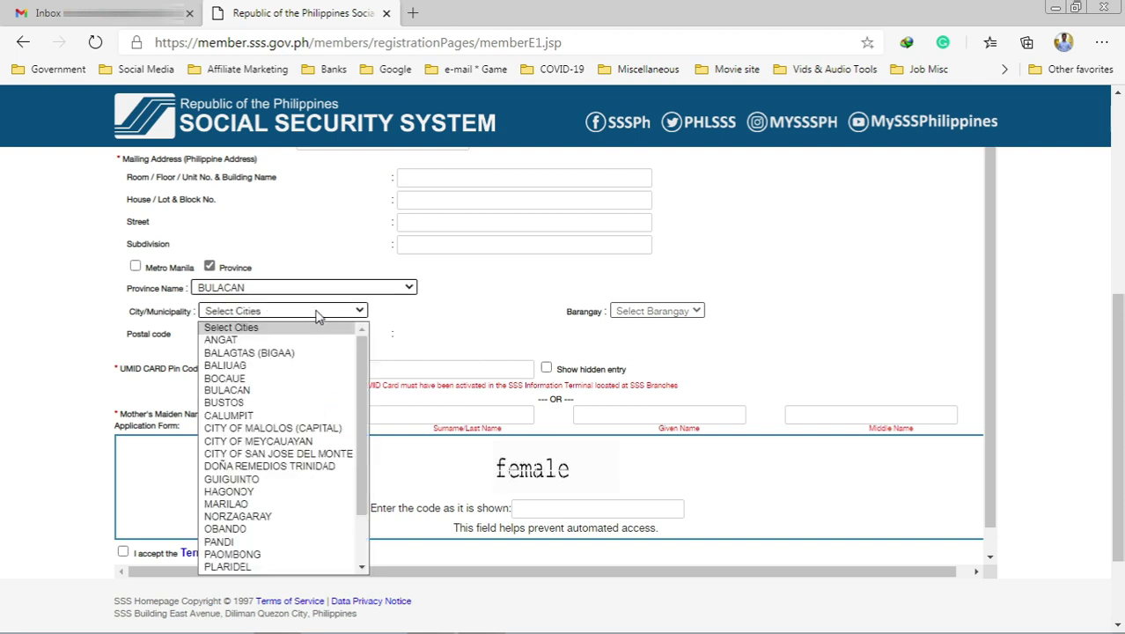
pyautogui.click(290, 455)
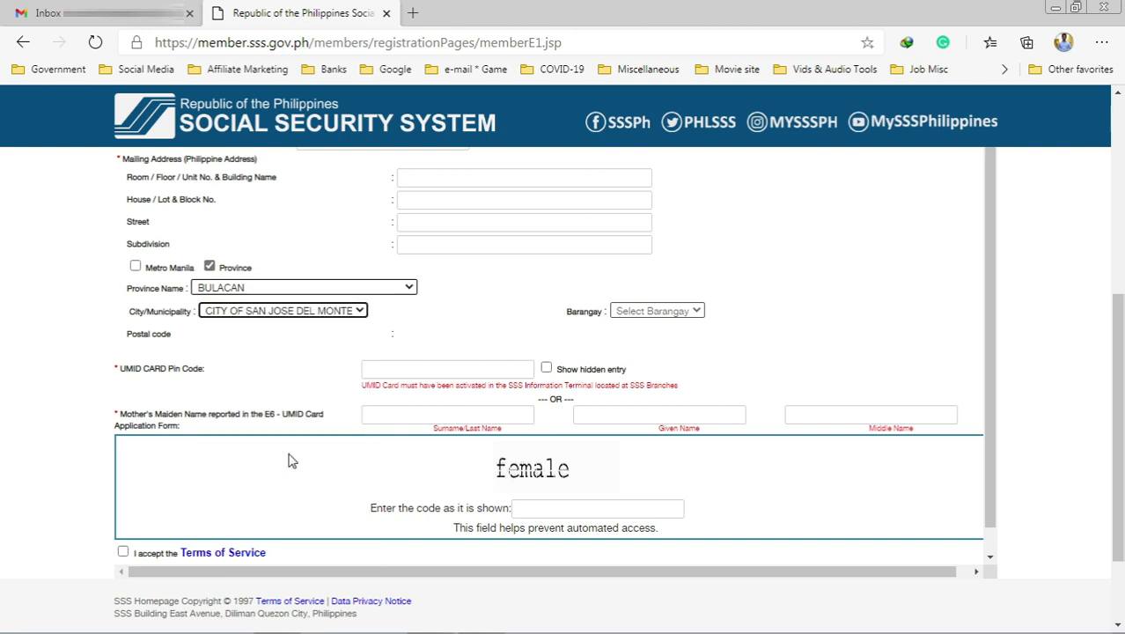
pyautogui.click(647, 313)
pyautogui.scroll(-10, 666, 500)
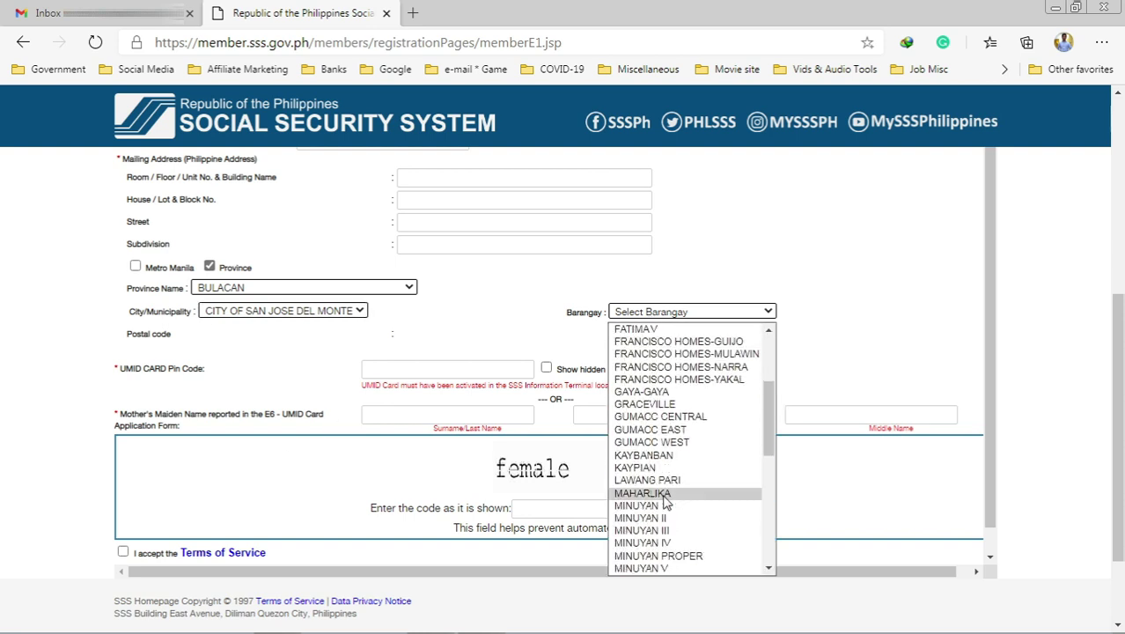
pyautogui.scroll(2, 667, 501)
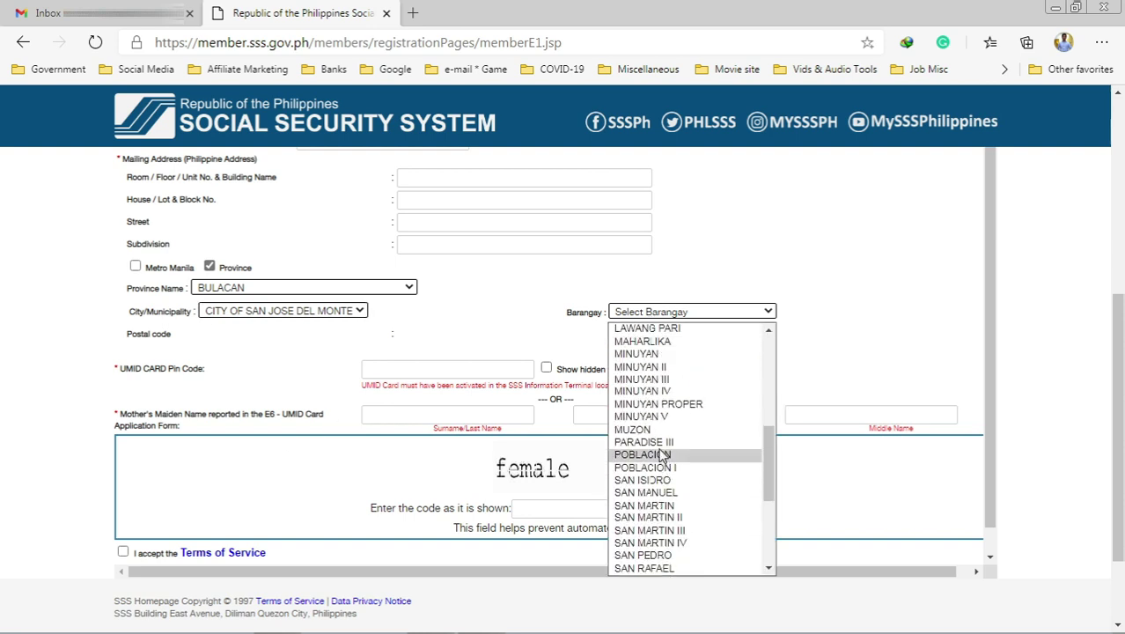
pyautogui.click(642, 429)
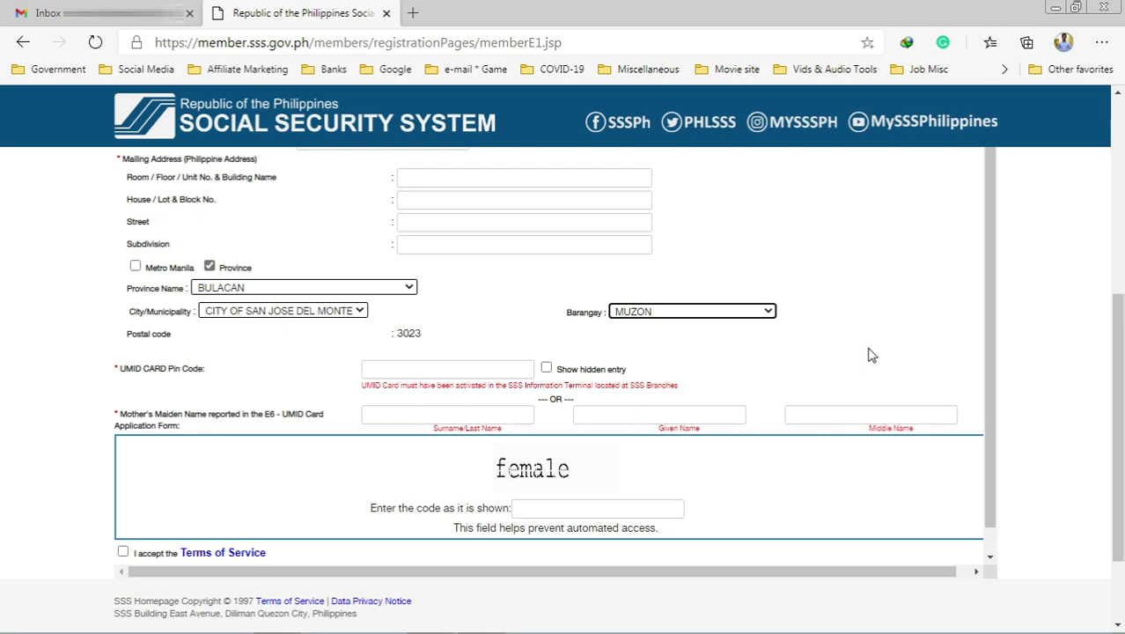
# Fill in the mother's maiden surname, given name and middle name as reported in the UMID card application.
pyautogui.click(524, 417)
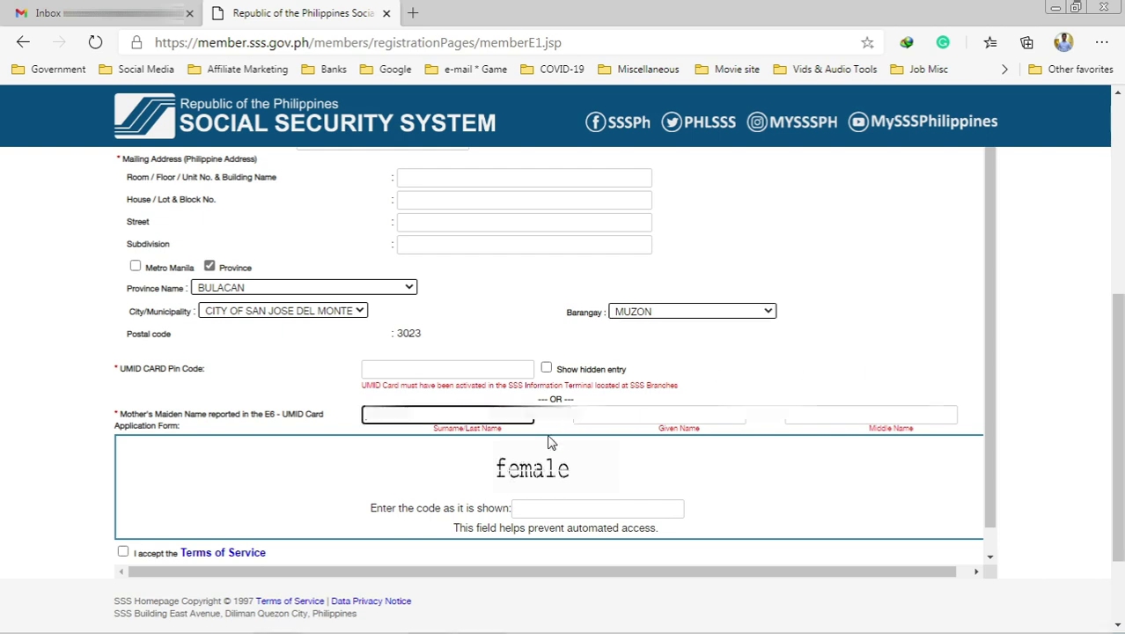
pyautogui.hotkey('ctrl', 'v')
pyautogui.press('Tab')
pyautogui.hotkey('ctrl', 'v')
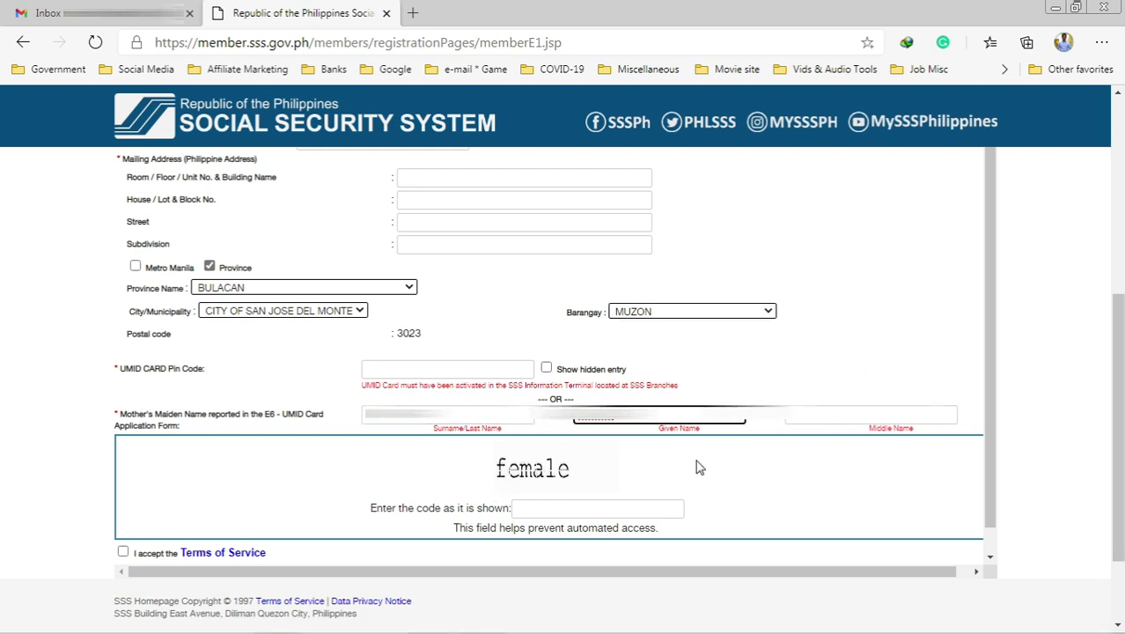
pyautogui.press('Tab')
pyautogui.click(877, 321)
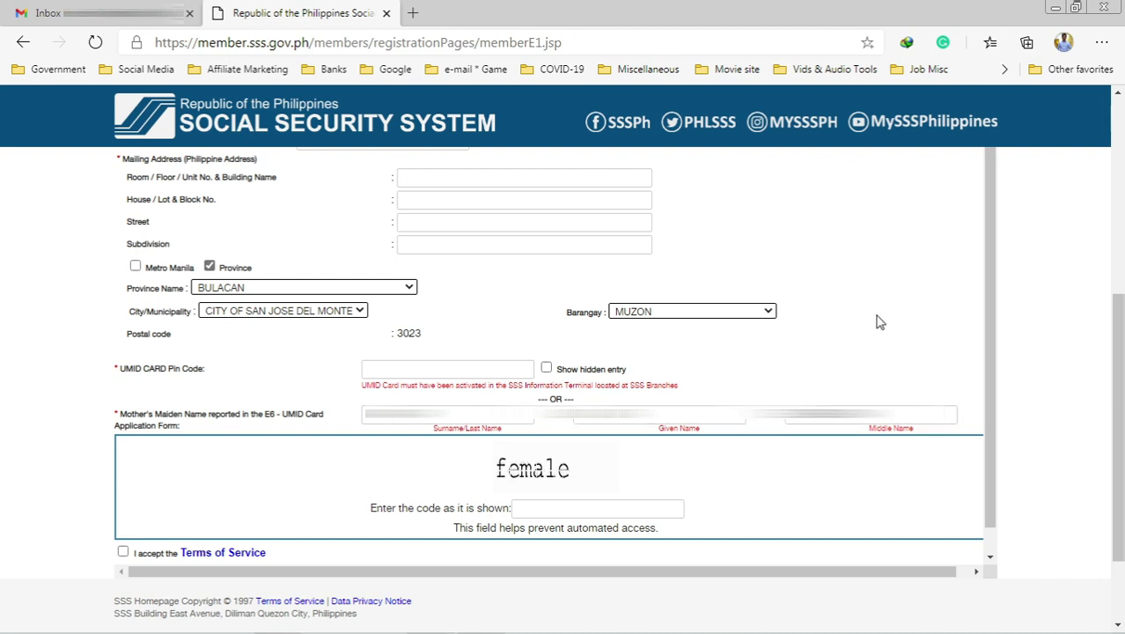
# Enter the captcha code as it is shown and accept the Terms of Service.
pyautogui.click(552, 511)
pyautogui.write('female')
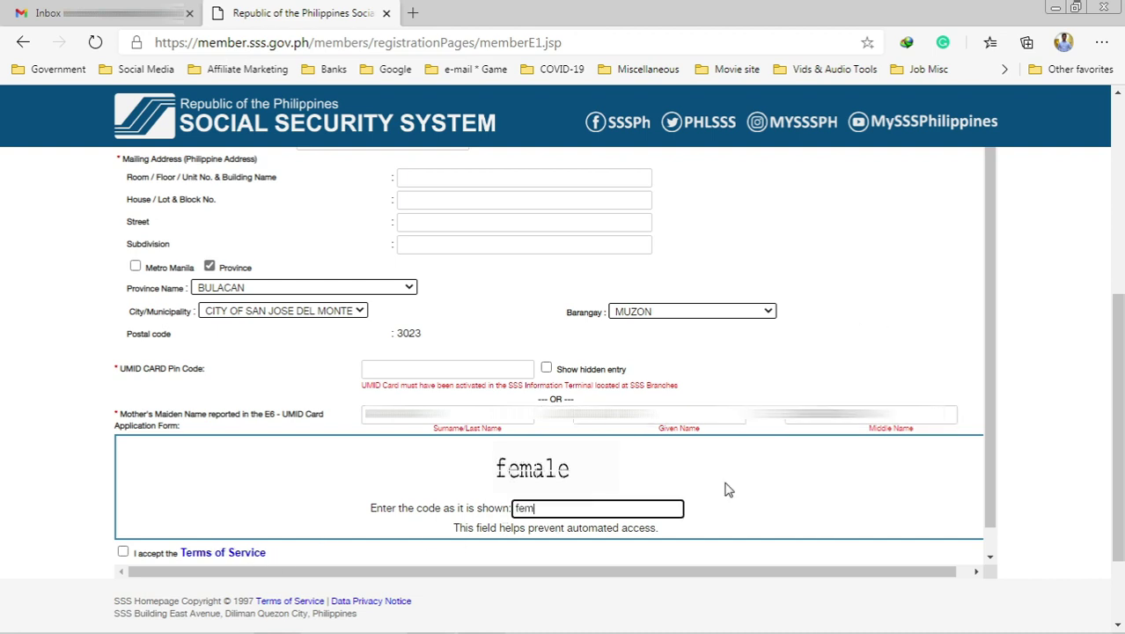
pyautogui.click(123, 552)
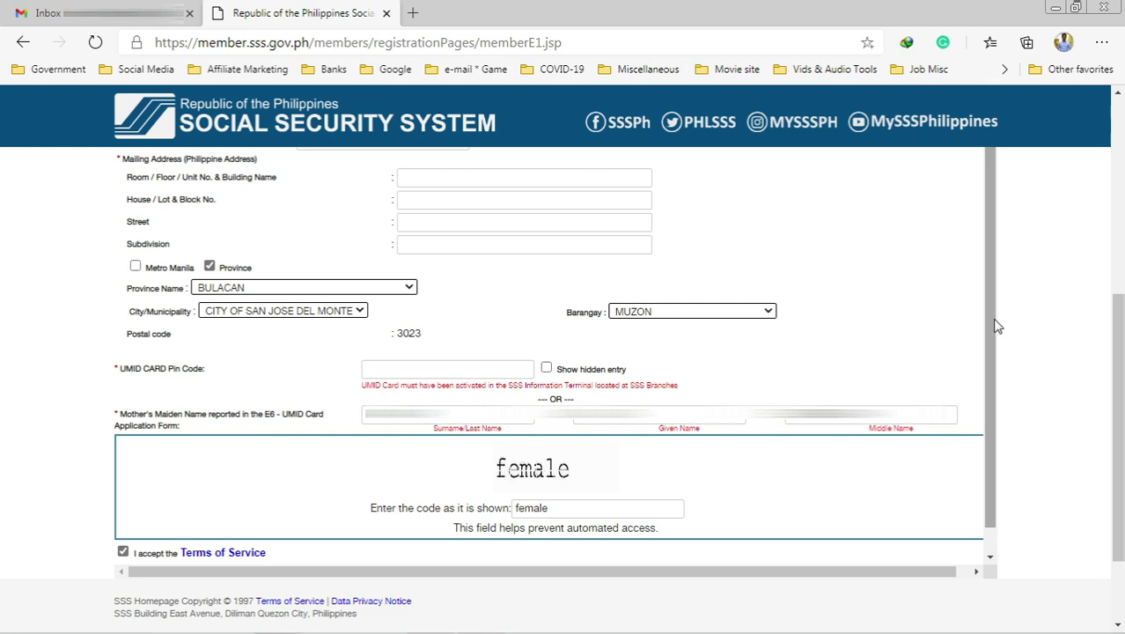
# Submit the registration form and agree to send the supplied information to SSS.
pyautogui.scroll(-1, 994, 351)
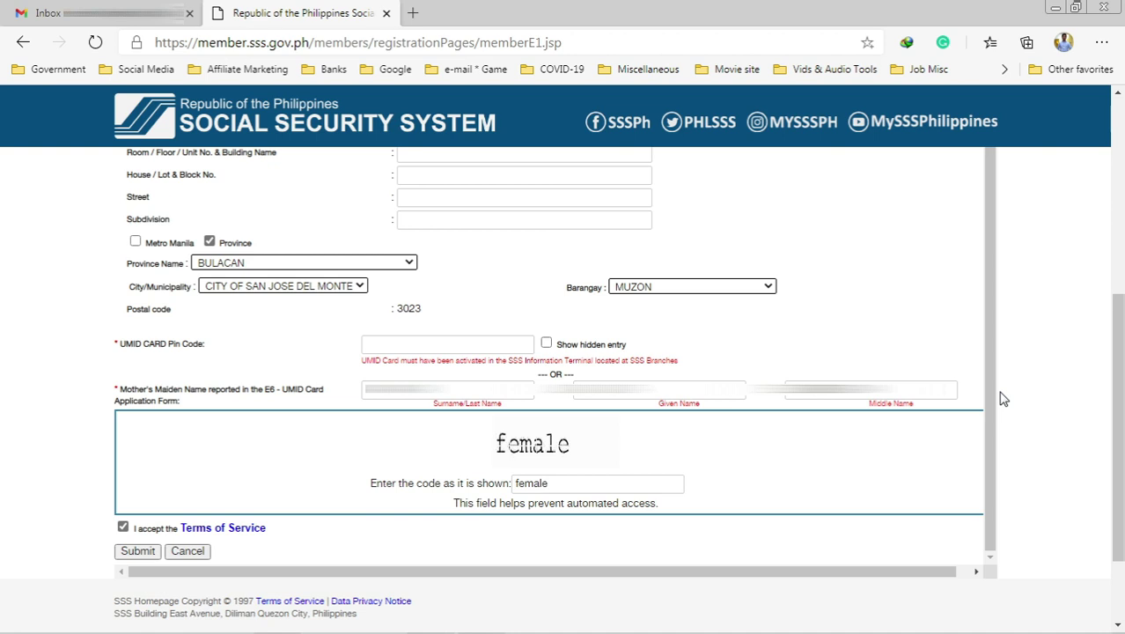
pyautogui.click(138, 551)
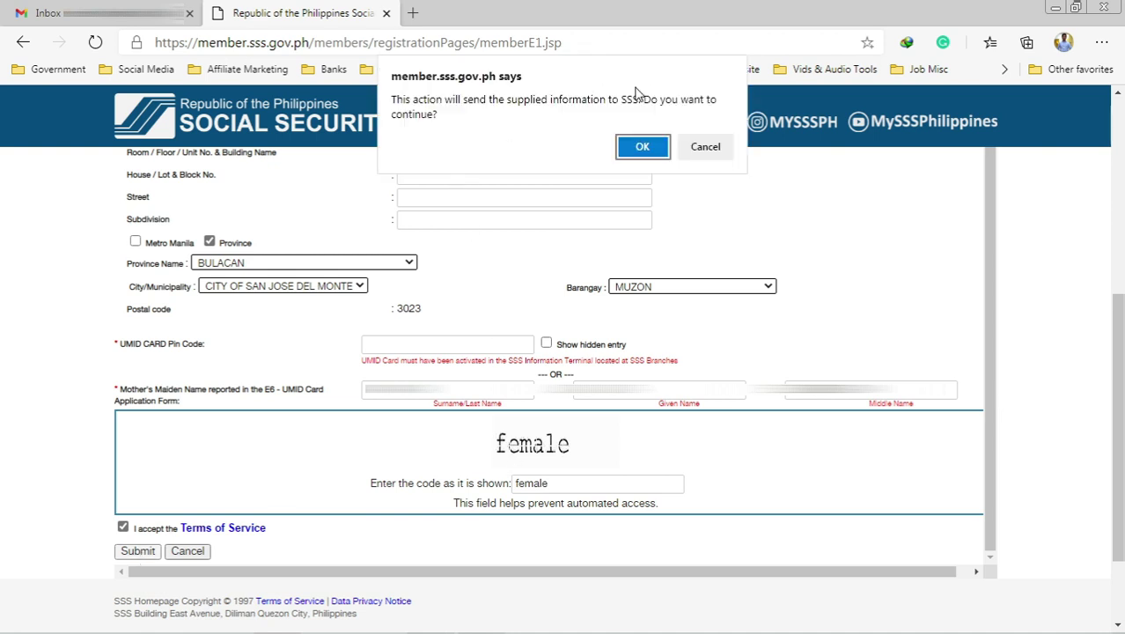
pyautogui.click(624, 150)
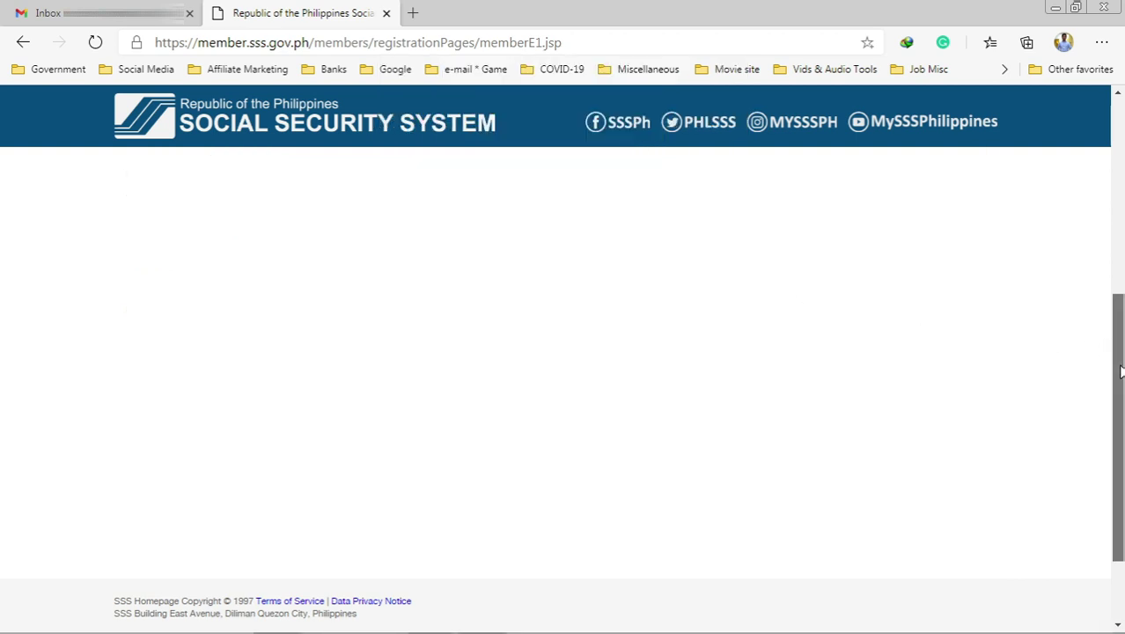
pyautogui.click(565, 353)
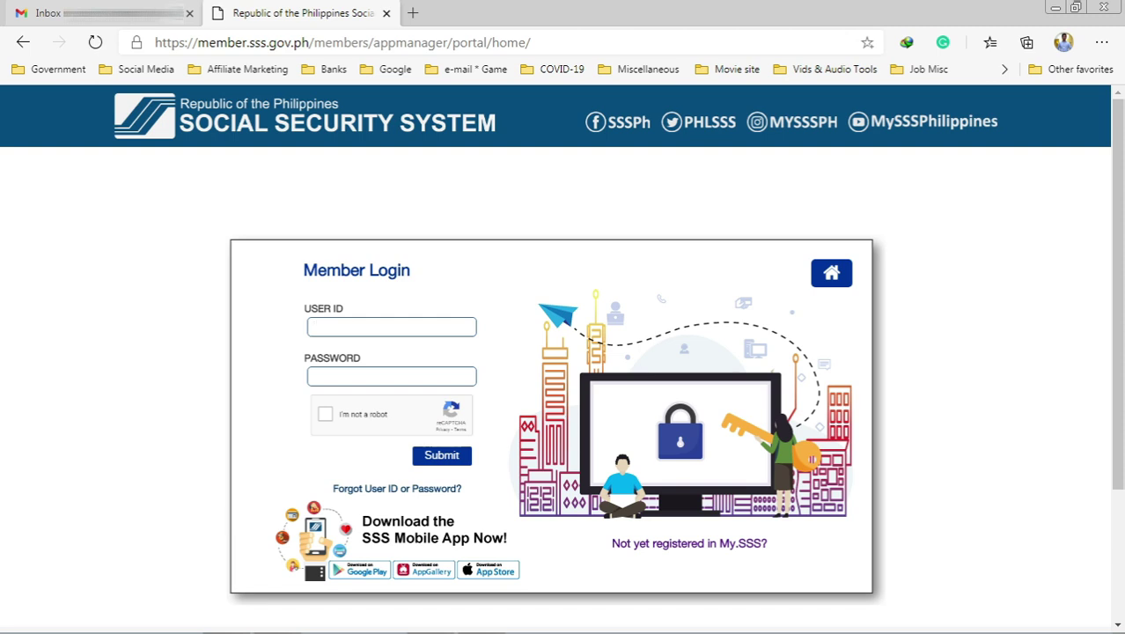
# Switch to the Gmail inbox, open the SSS Web Registration email and follow its account activation link.
pyautogui.hotkey('ctrl', 'shift', 'Tab')
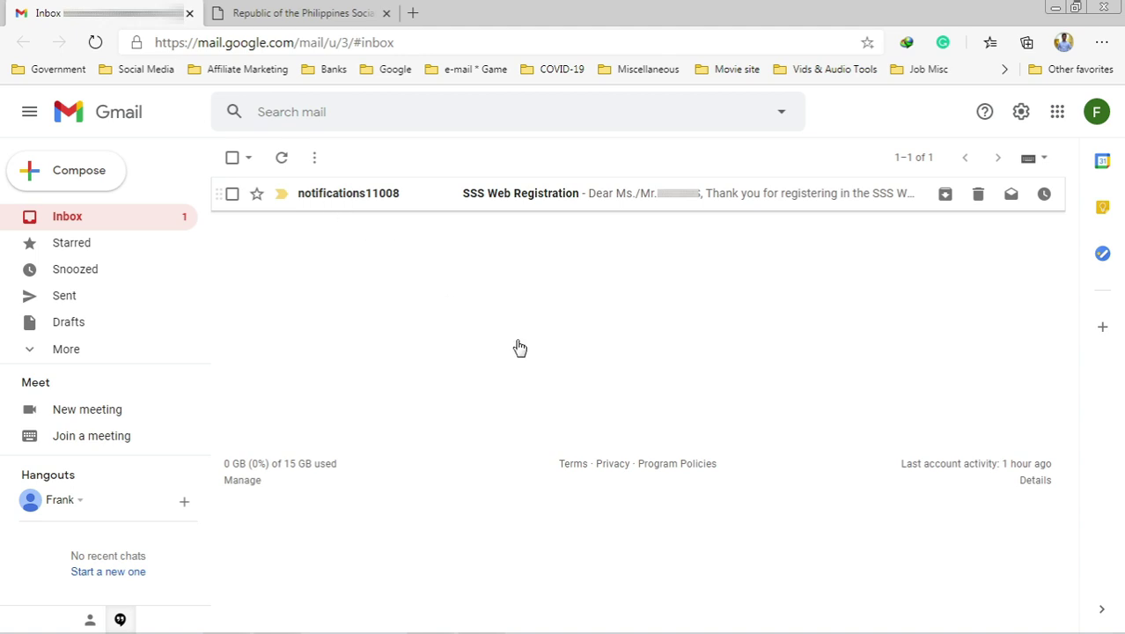
pyautogui.click(520, 192)
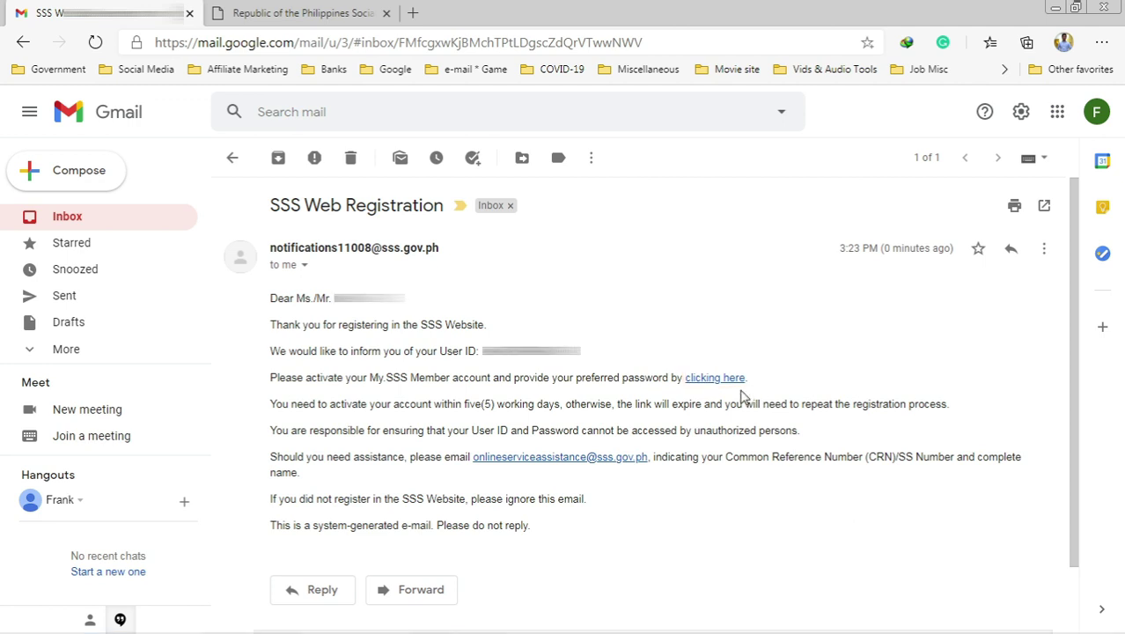
pyautogui.click(716, 378)
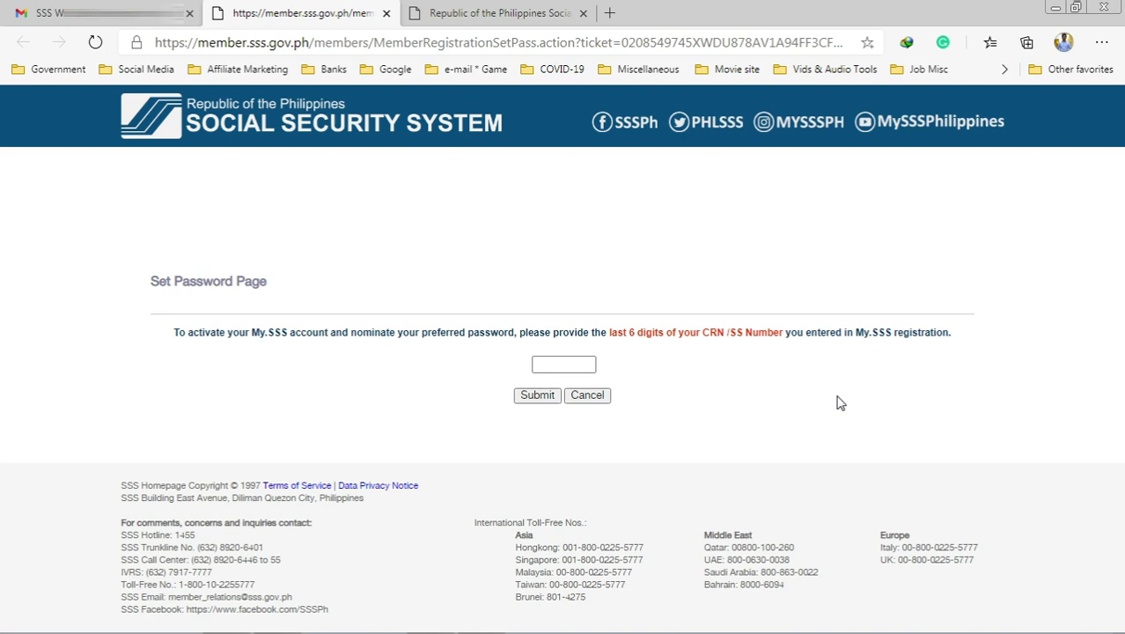
# Enter the last 6 digits of the member's CRN/SS number on the Set Password page and submit them.
pyautogui.click(563, 363)
pyautogui.click(710, 378)
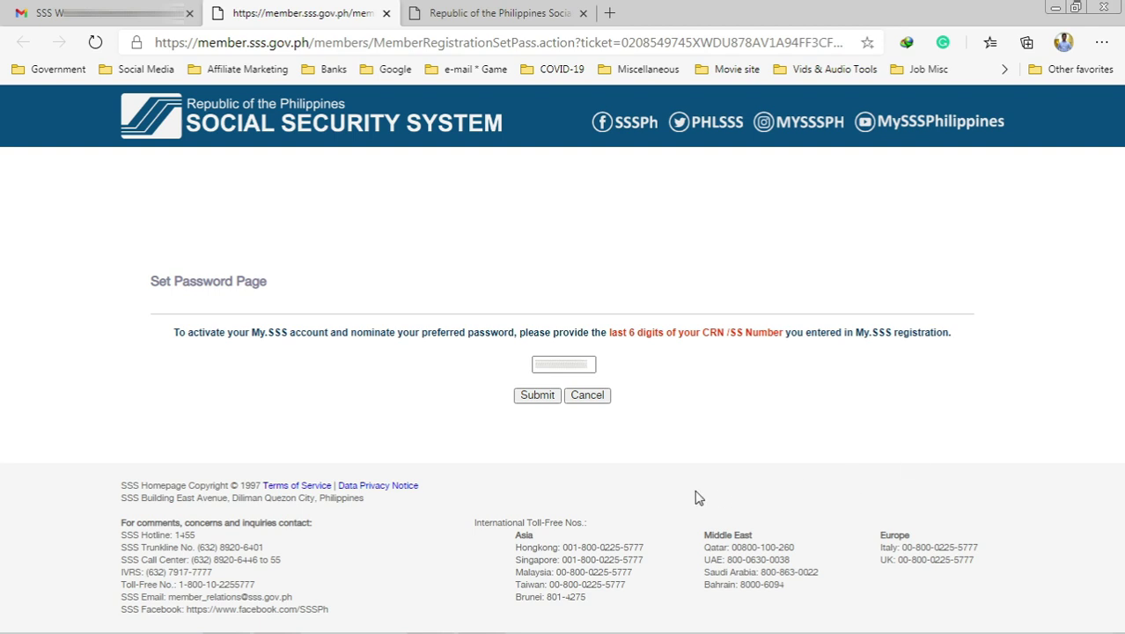
pyautogui.click(539, 396)
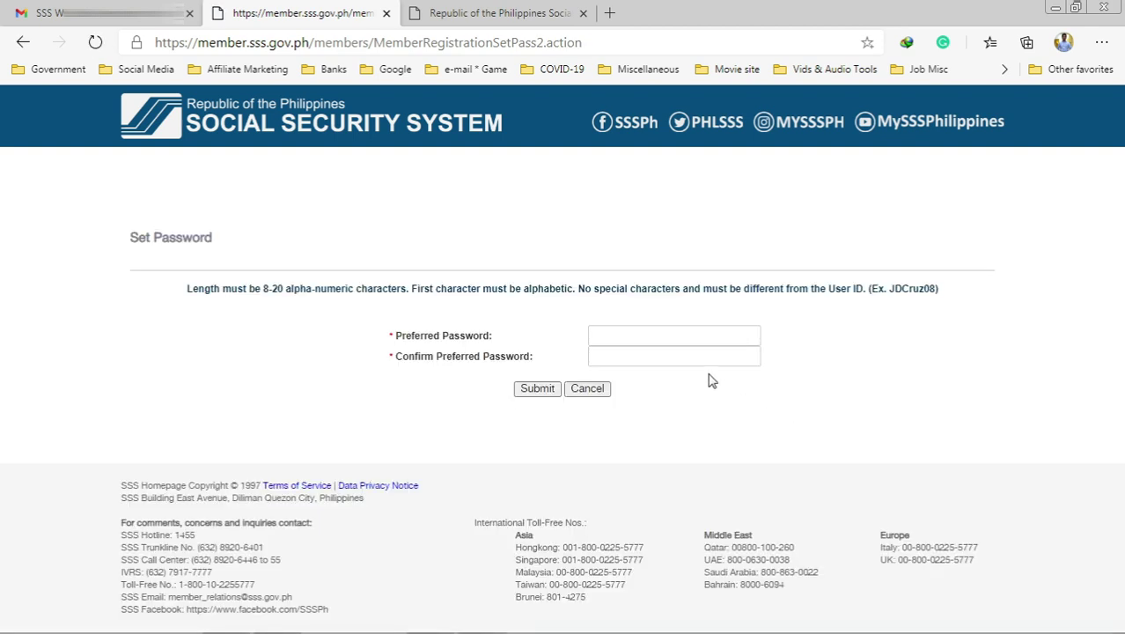
# Enter the preferred account password, repeat it in the confirmation field and submit it.
pyautogui.click(687, 337)
pyautogui.hotkey('ctrl', 'v')
pyautogui.click(669, 363)
pyautogui.hotkey('ctrl', 'v')
pyautogui.click(543, 444)
pyautogui.click(536, 390)
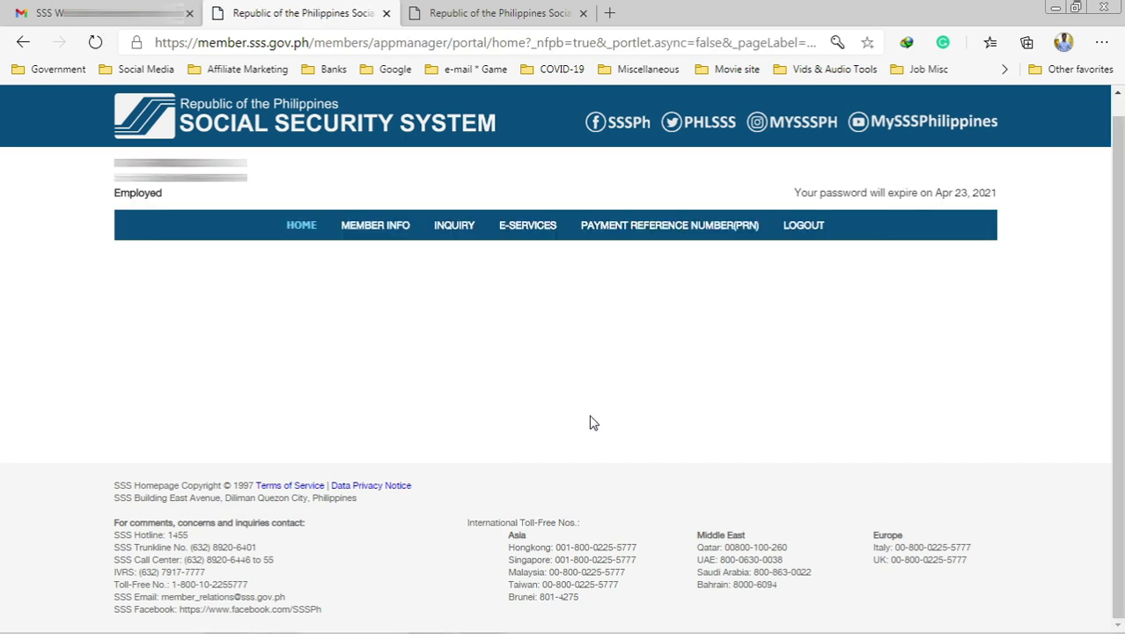
# Open a page from the account's Member Info section.
pyautogui.click(386, 252)
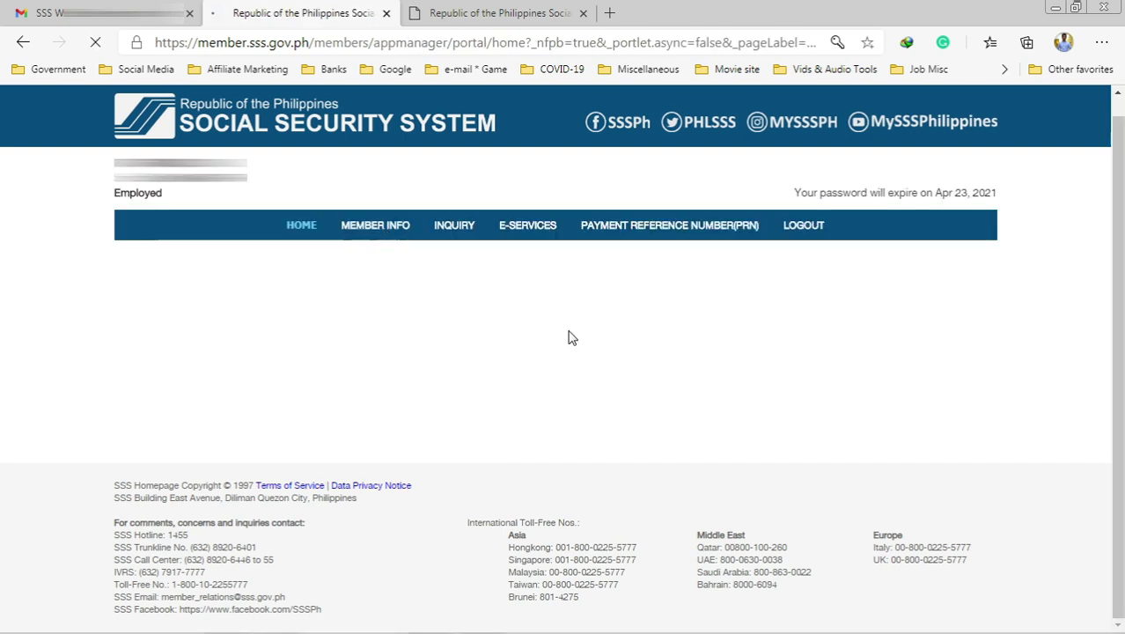